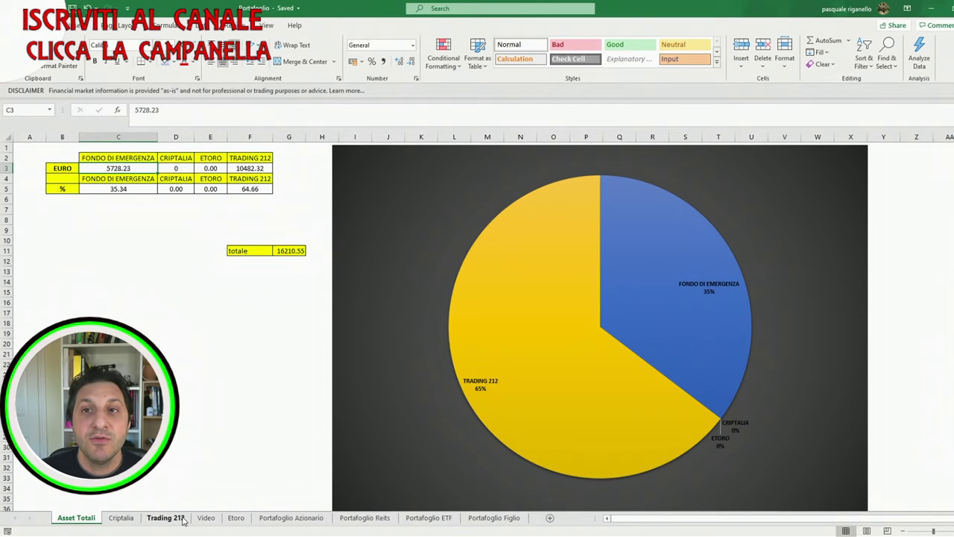
# Open the Trading 212 sheet and examine its asset categories REITS, ETF, AZIONARIO, CASH and PAC FIGLIO together with the allocation pie chart.
pyautogui.click(165, 517)
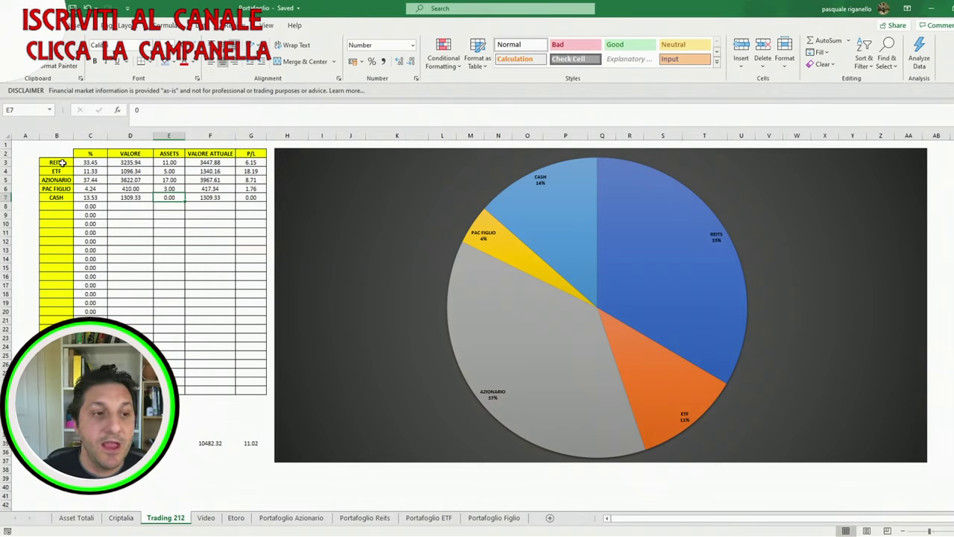
pyautogui.click(63, 162)
pyautogui.click(58, 172)
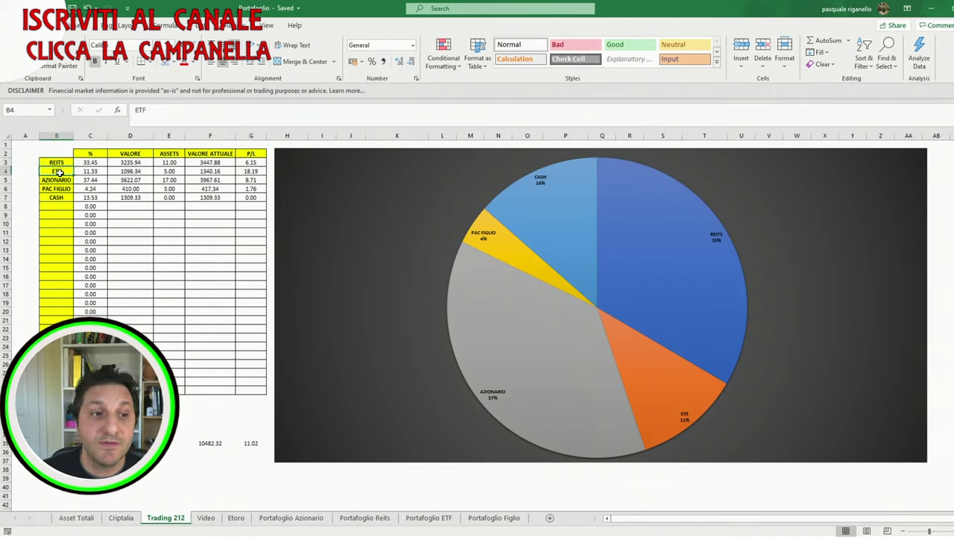
pyautogui.click(61, 180)
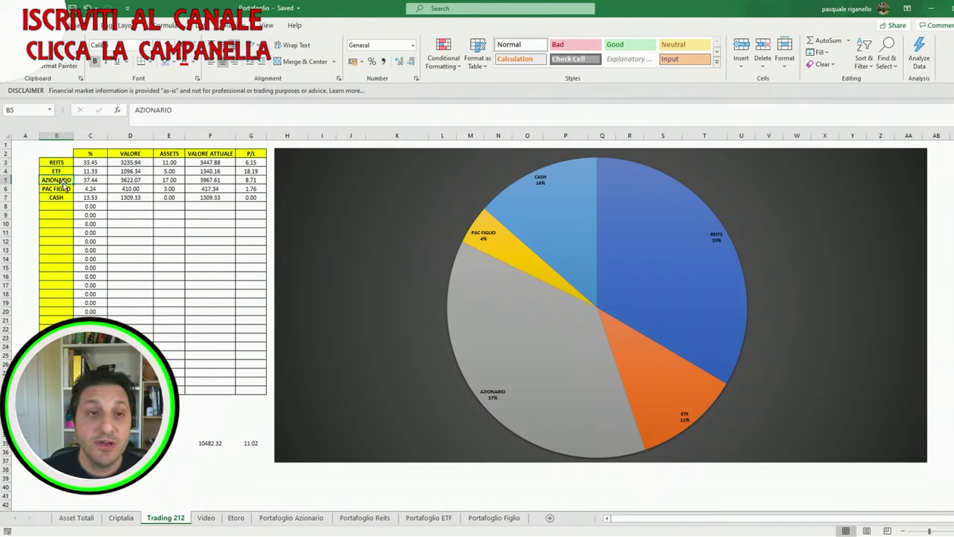
pyautogui.click(60, 197)
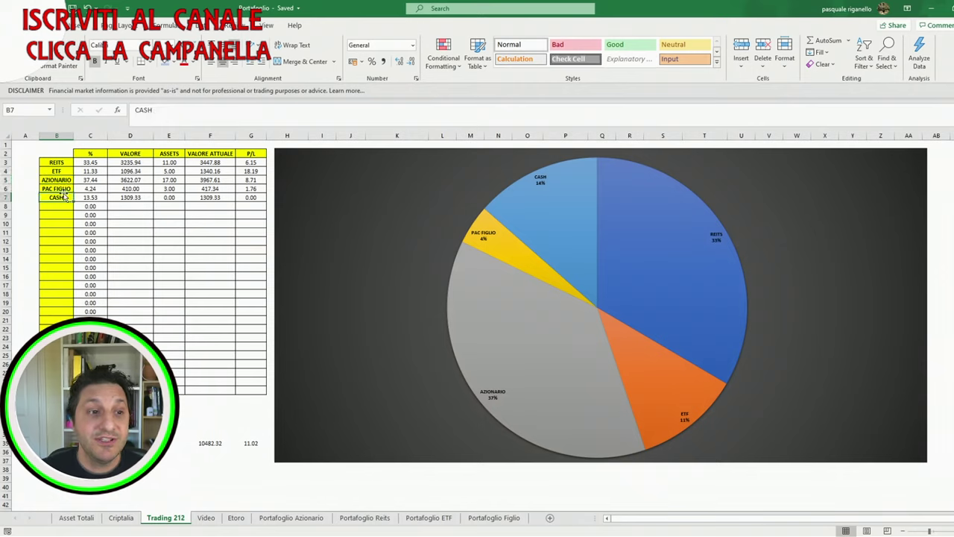
pyautogui.click(65, 188)
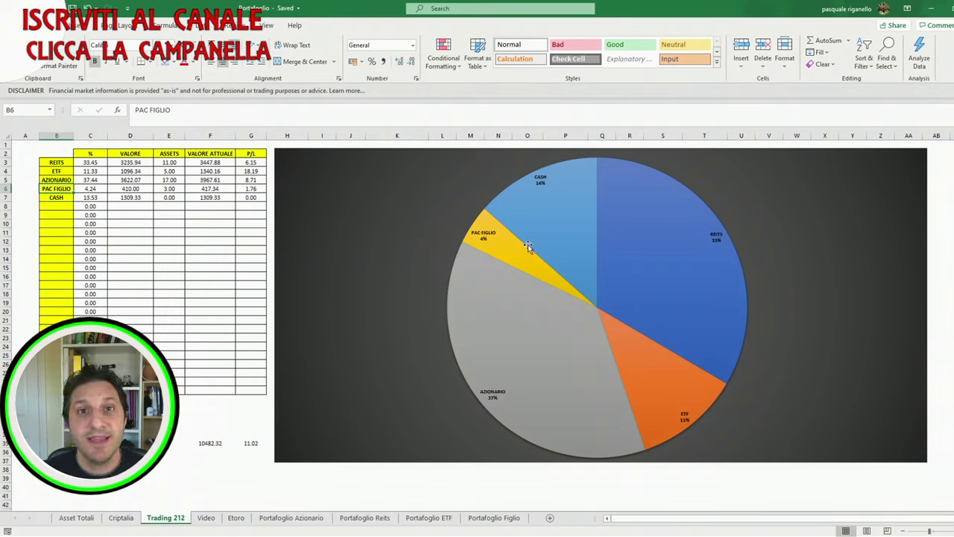
pyautogui.click(693, 236)
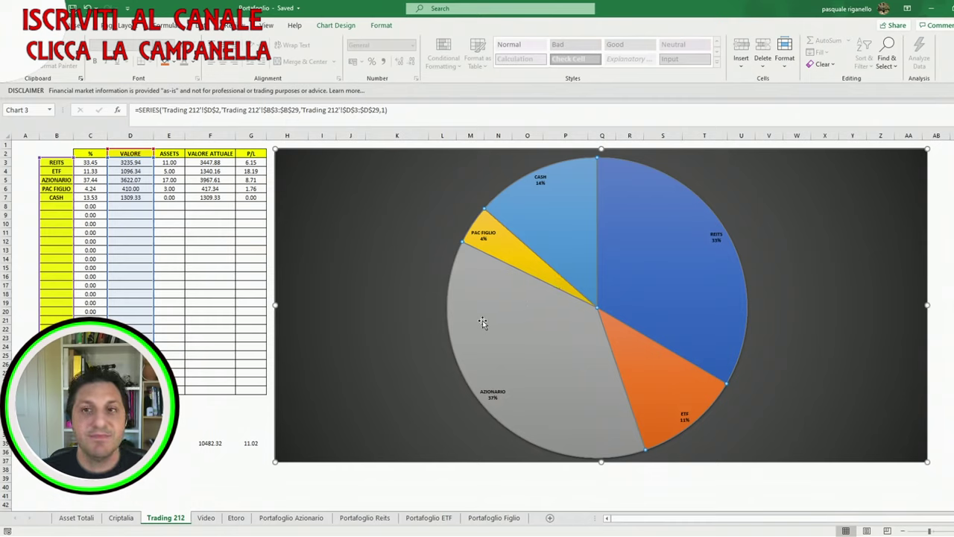
# Examine the BEST and WORST performance tables below the pie chart on the Trading 212 sheet.
pyautogui.scroll(-9, 484, 320)
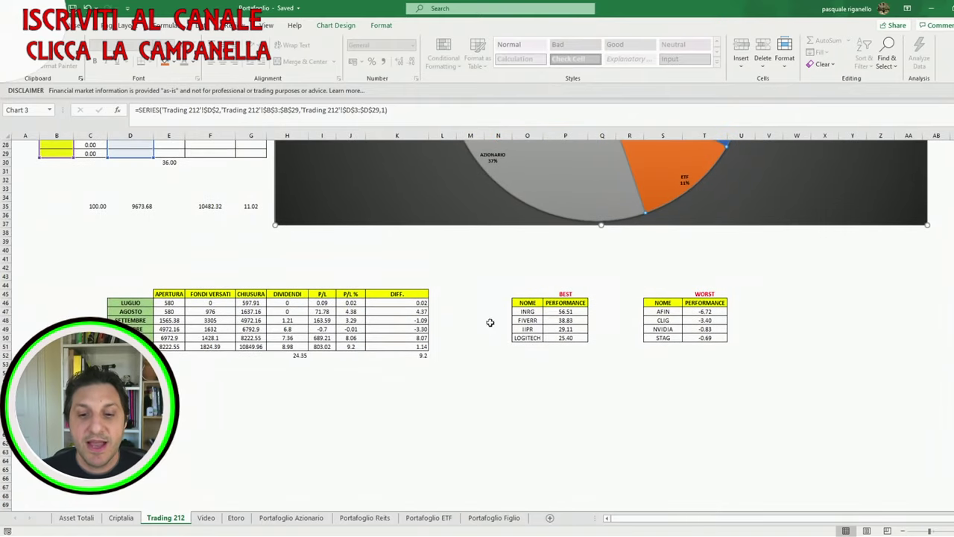
pyautogui.click(520, 283)
pyautogui.scroll(1, 810, 313)
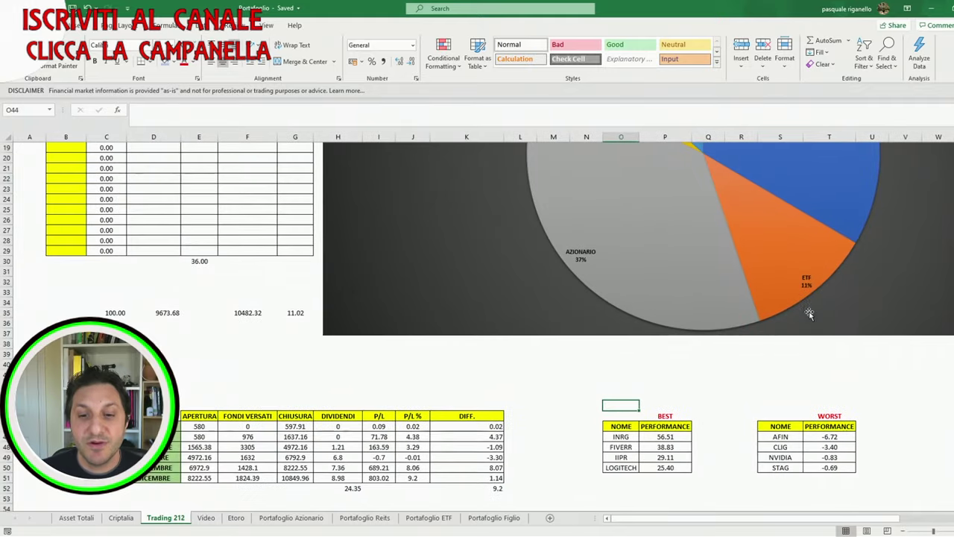
pyautogui.moveTo(783, 367); pyautogui.dragTo(589, 366)
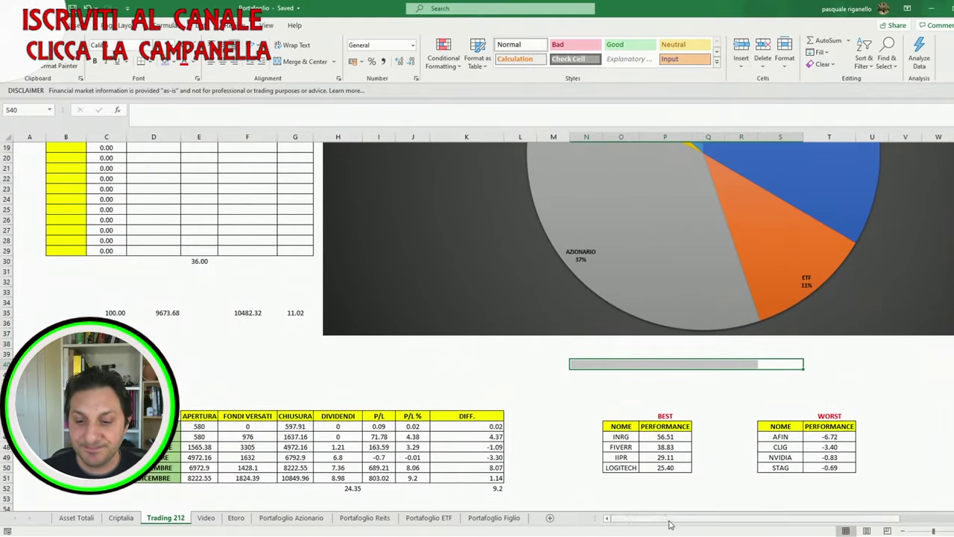
pyautogui.moveTo(666, 518); pyautogui.dragTo(720, 514)
pyautogui.scroll(2, 723, 422)
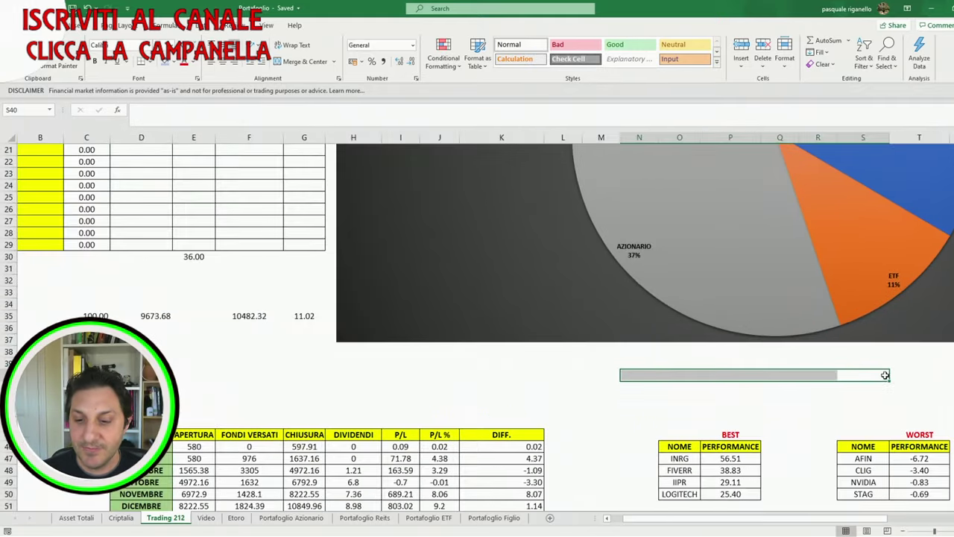
pyautogui.scroll(-3, 829, 412)
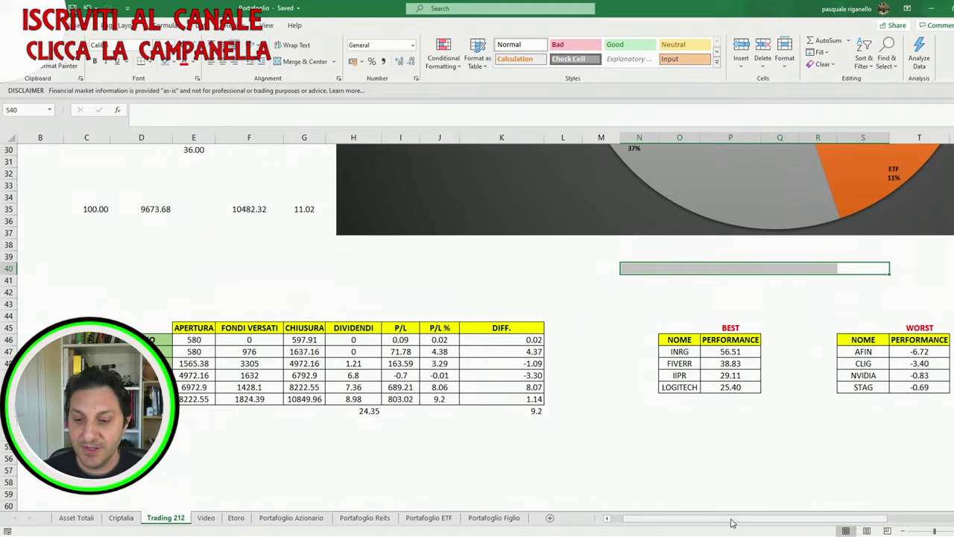
pyautogui.moveTo(731, 520); pyautogui.dragTo(781, 517)
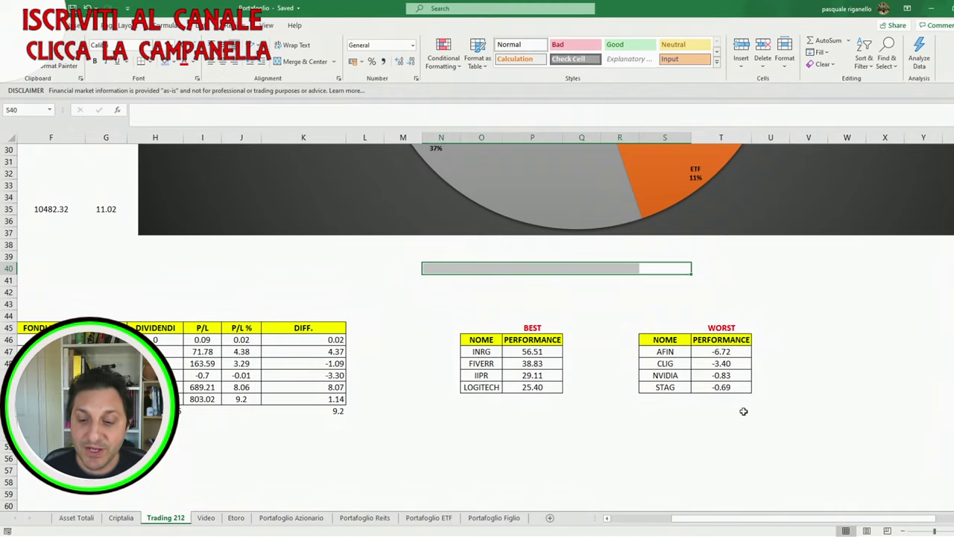
# Examine the monthly results table on the Trading 212 sheet, checking December's P/L % and opening value.
pyautogui.click(647, 520)
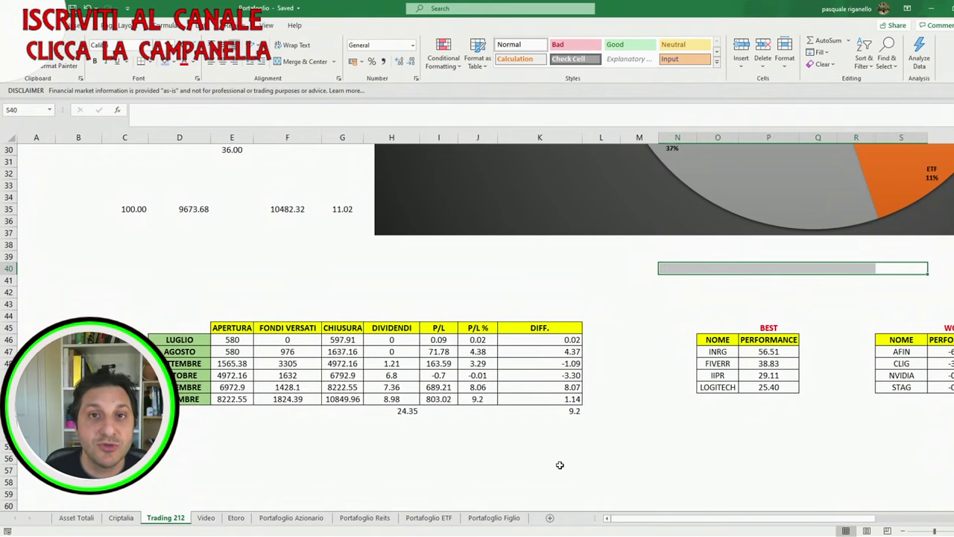
pyautogui.click(481, 397)
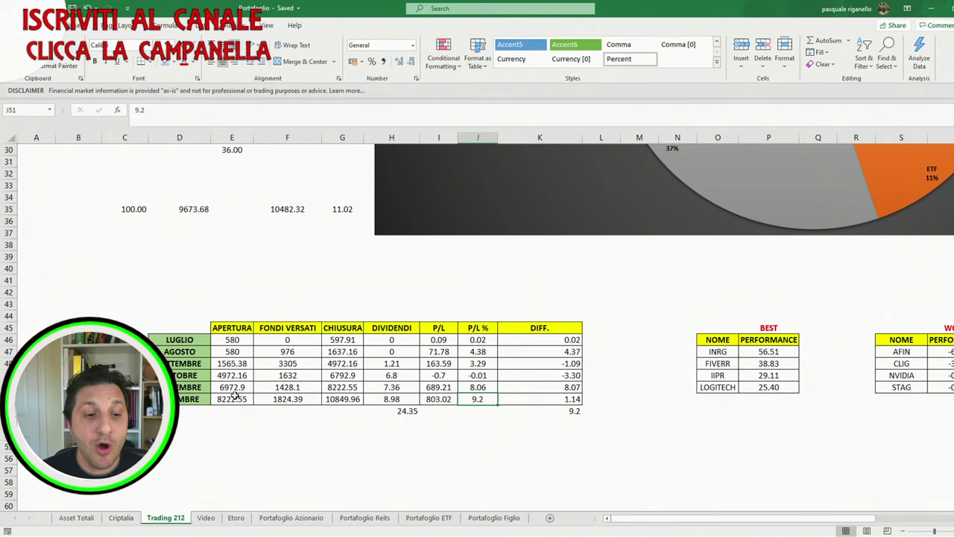
pyautogui.click(235, 399)
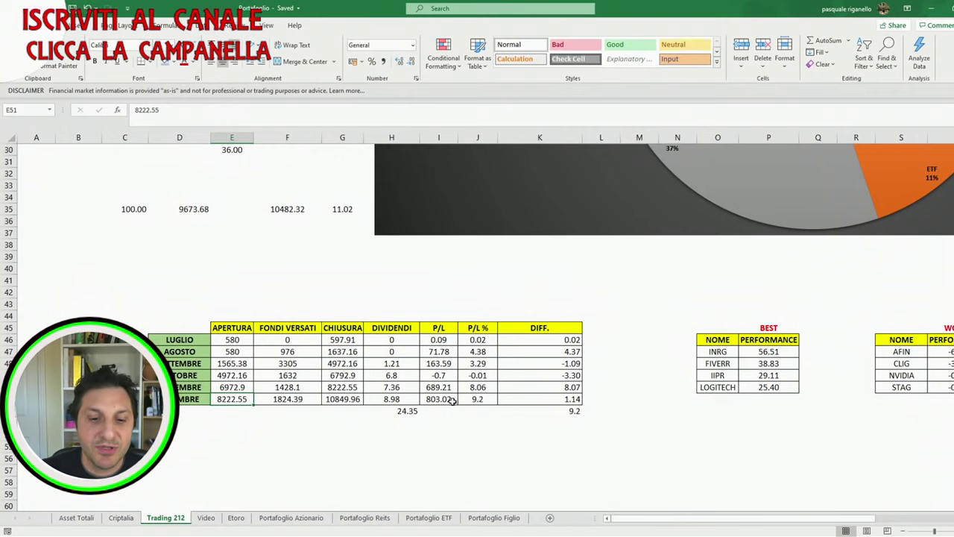
pyautogui.scroll(5, 446, 398)
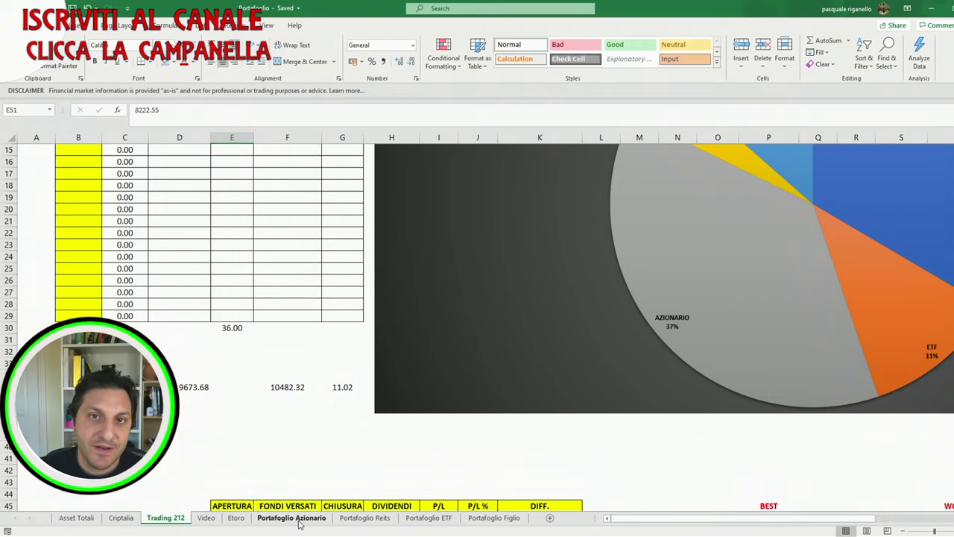
# Open the Portafoglio Figlio sheet and compare the three ETFs' current percentages with their OBIETTIVO values.
pyautogui.click(492, 520)
pyautogui.click(340, 270)
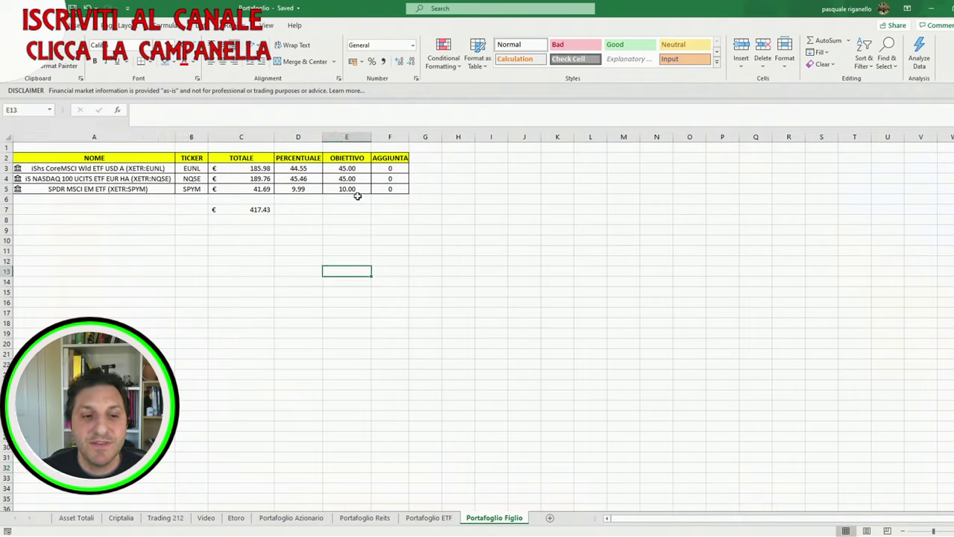
pyautogui.moveTo(299, 167); pyautogui.dragTo(302, 188)
pyautogui.moveTo(347, 168); pyautogui.dragTo(350, 188)
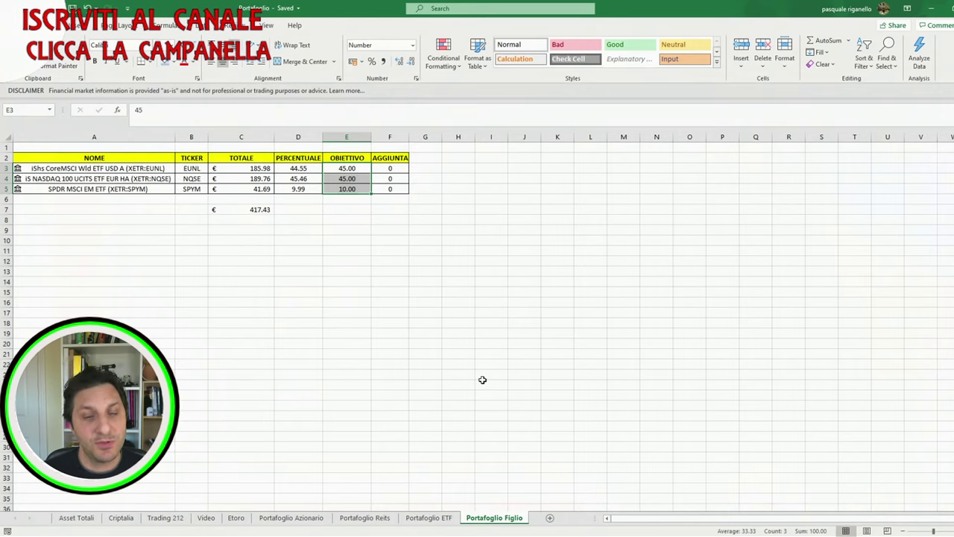
# Open the Portafoglio ETF sheet and compare the planned AGGIUNTA amounts, OBIETTIVO values and NUOVE PERCENTUALI of the four ETFs.
pyautogui.click(428, 517)
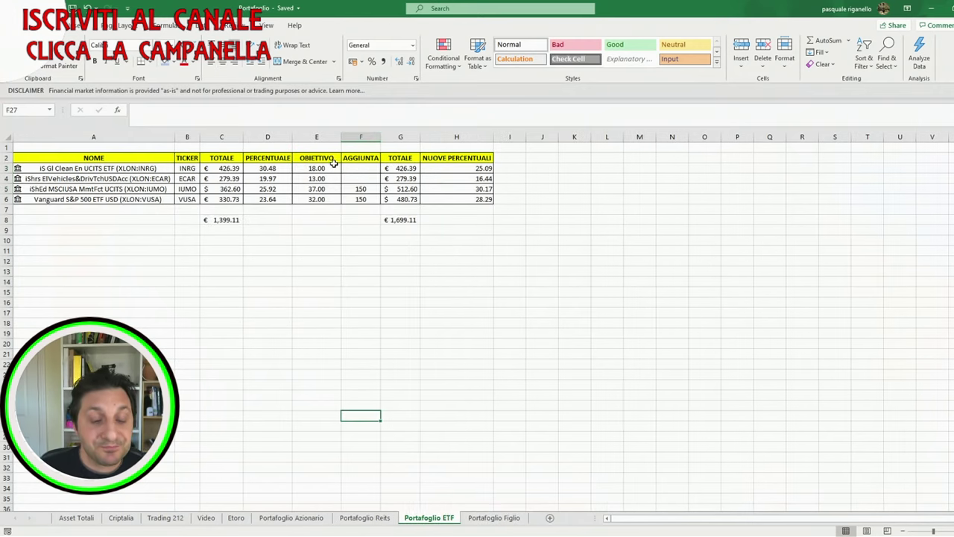
pyautogui.moveTo(362, 189); pyautogui.dragTo(366, 197)
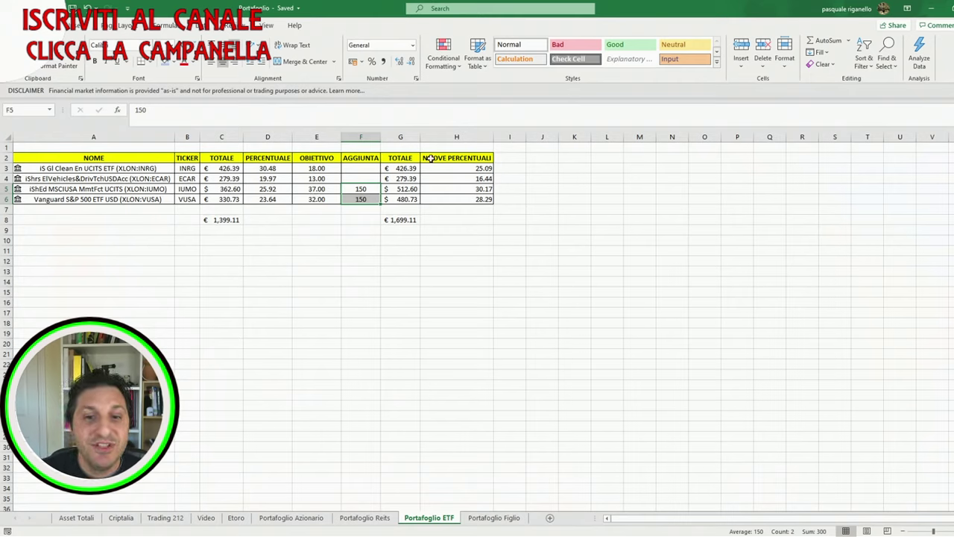
pyautogui.moveTo(331, 170); pyautogui.dragTo(334, 197)
pyautogui.moveTo(484, 169); pyautogui.dragTo(486, 198)
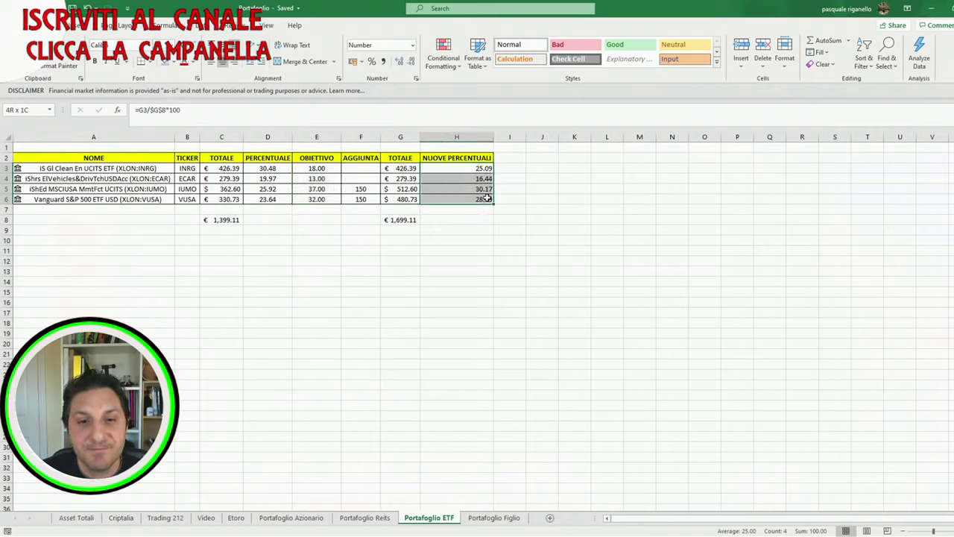
pyautogui.click(366, 168)
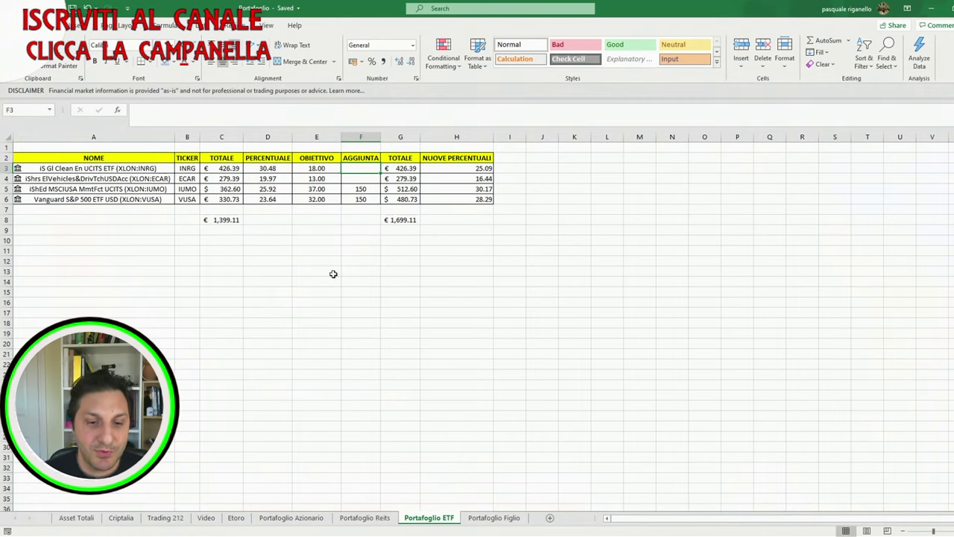
# Review the AGGIUNTA and NUOVE PERCENTUALI columns on the Portafoglio Reits sheet, and inspect the Portafoglio Azionario sheet.
pyautogui.click(365, 518)
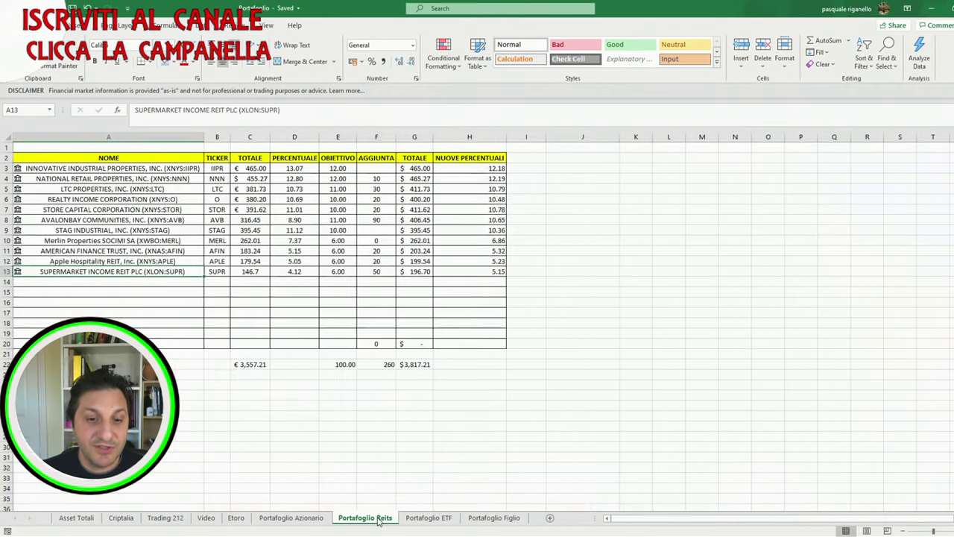
pyautogui.click(381, 199)
pyautogui.moveTo(496, 168); pyautogui.dragTo(505, 274)
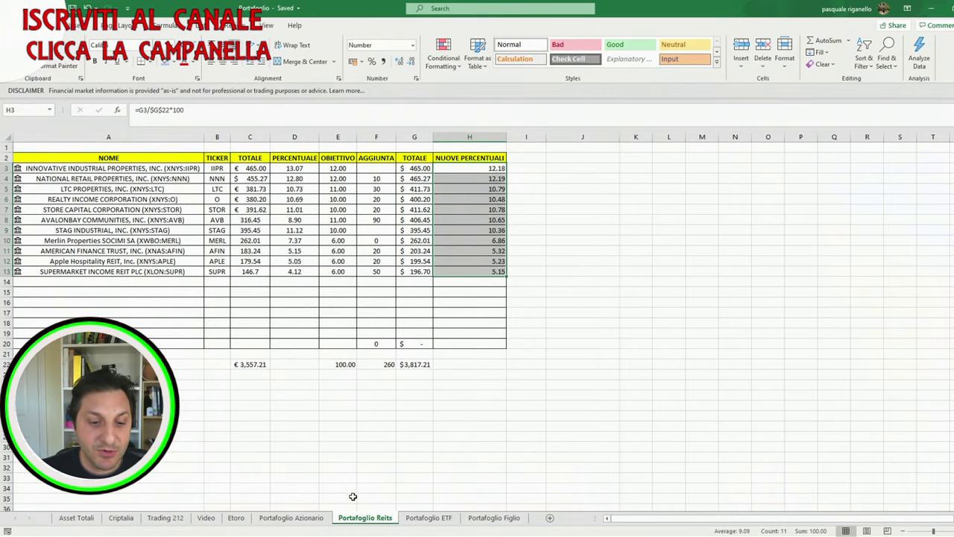
pyautogui.click(311, 518)
pyautogui.moveTo(376, 167); pyautogui.dragTo(378, 334)
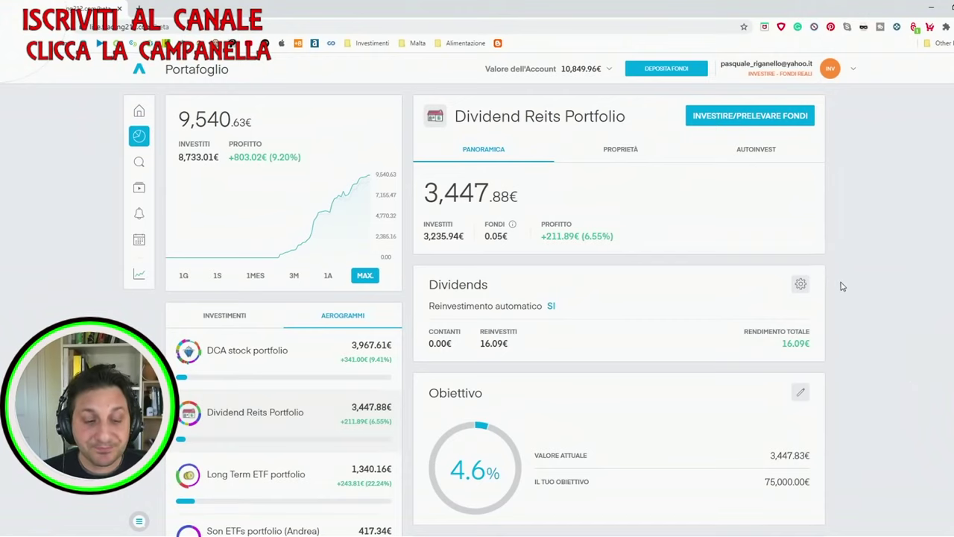
# In the Trading 212 web app, open the DCA stock portfolio's holdings and examine each stock's current versus target percentage.
pyautogui.click(323, 359)
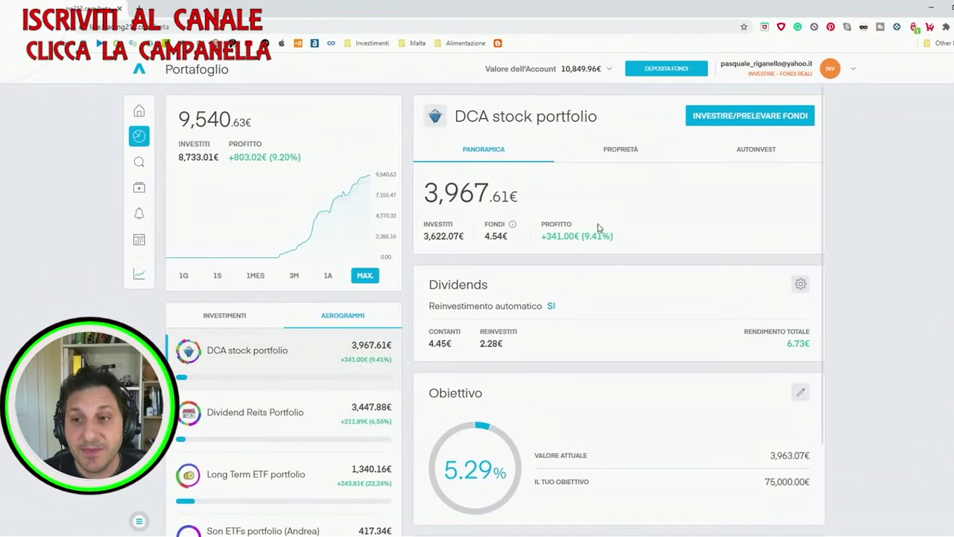
pyautogui.click(646, 151)
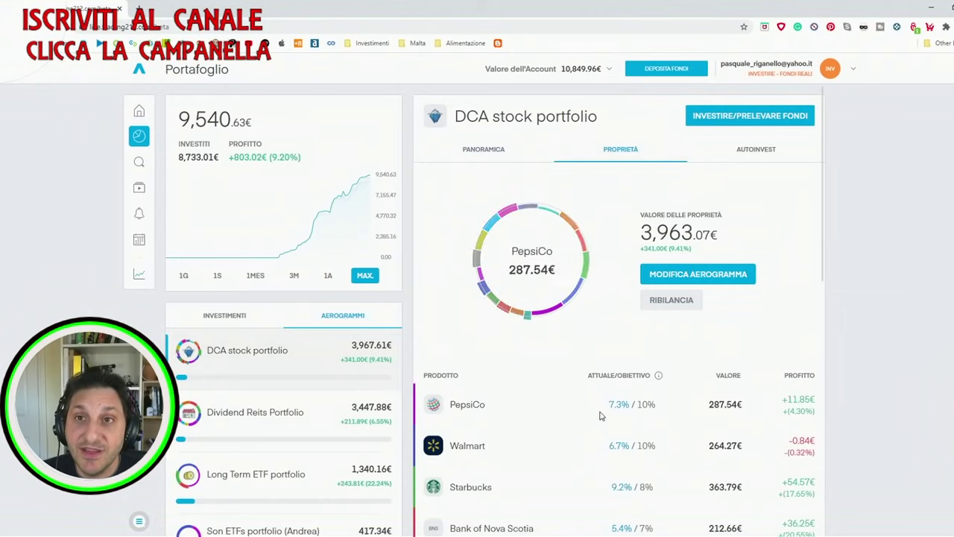
pyautogui.scroll(-2, 635, 367)
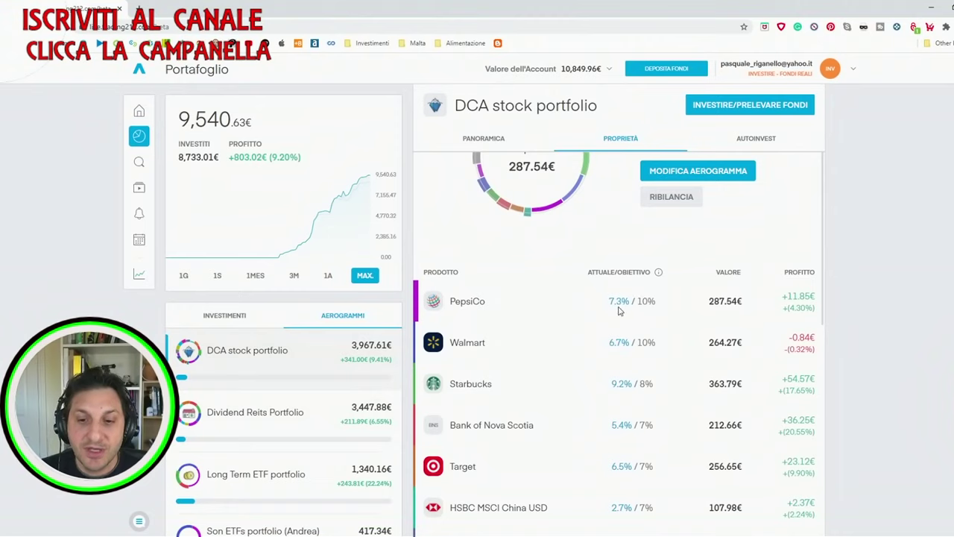
pyautogui.scroll(-5, 649, 299)
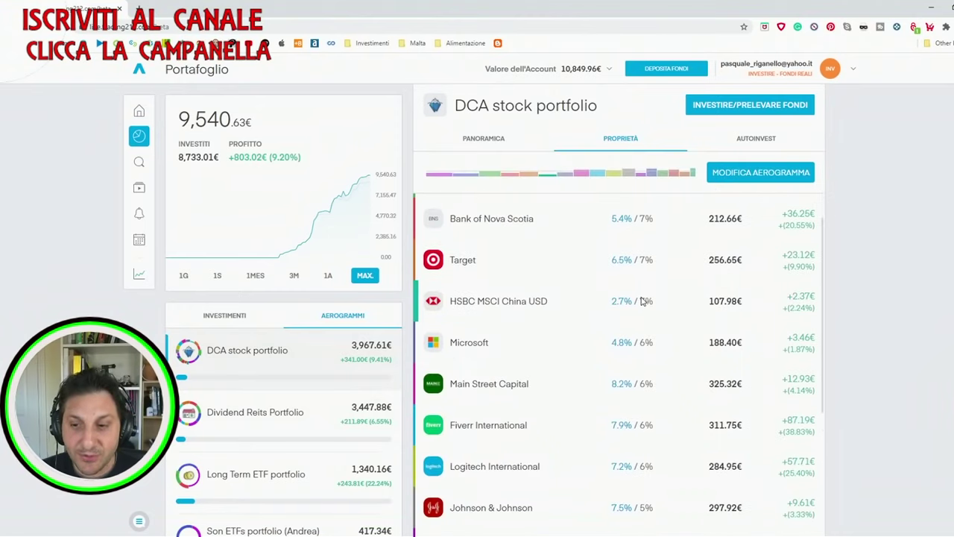
pyautogui.scroll(-2, 642, 300)
pyautogui.scroll(-1, 640, 303)
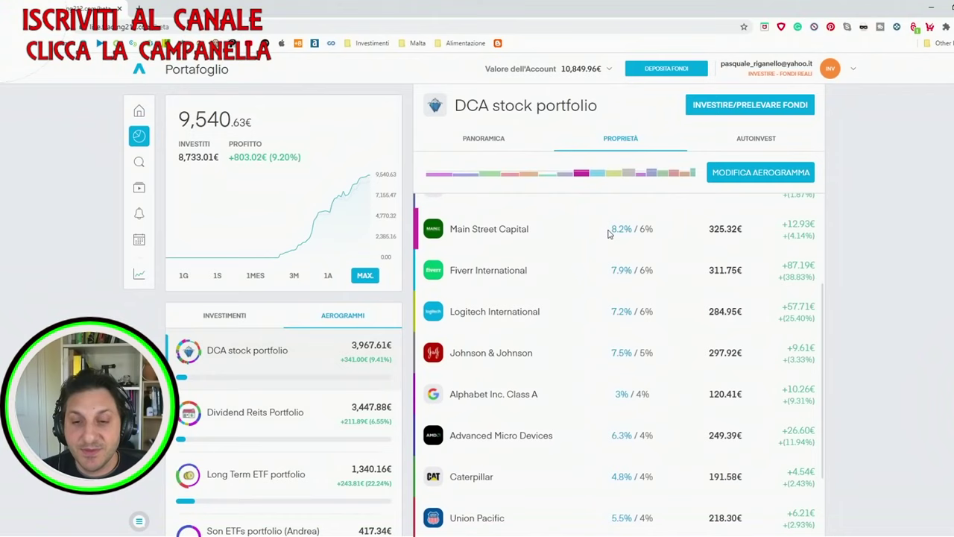
pyautogui.scroll(-2, 607, 254)
pyautogui.scroll(-1, 607, 273)
pyautogui.scroll(1, 607, 274)
pyautogui.scroll(3, 607, 275)
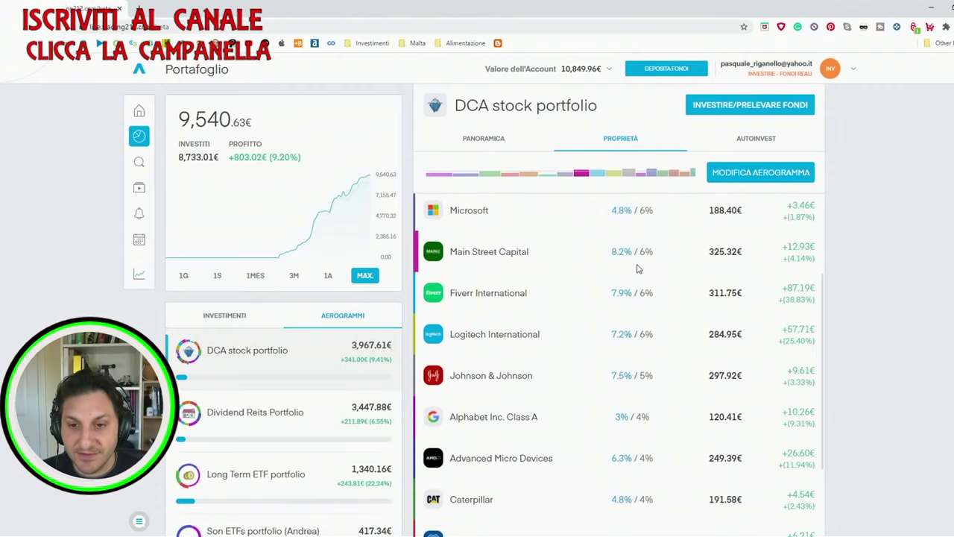
pyautogui.scroll(-1, 646, 262)
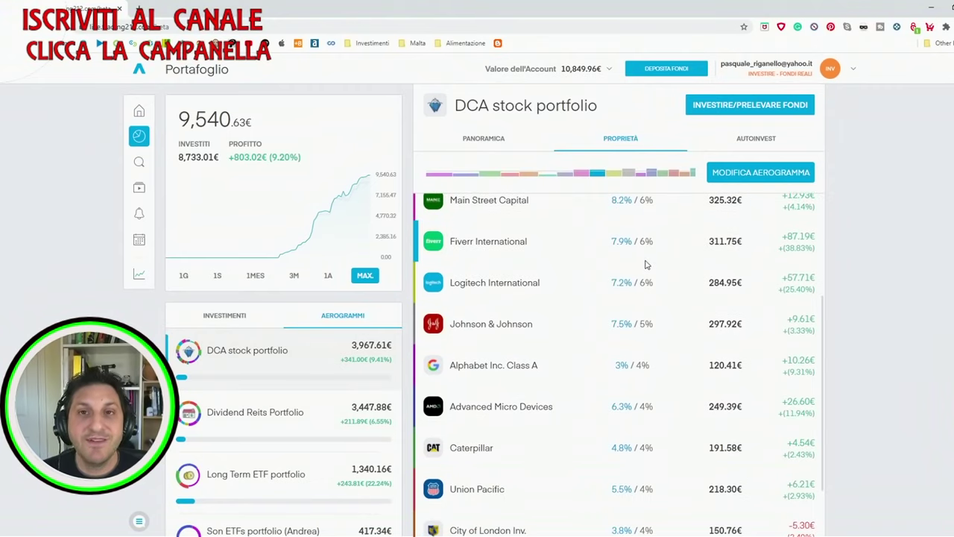
pyautogui.scroll(5, 675, 266)
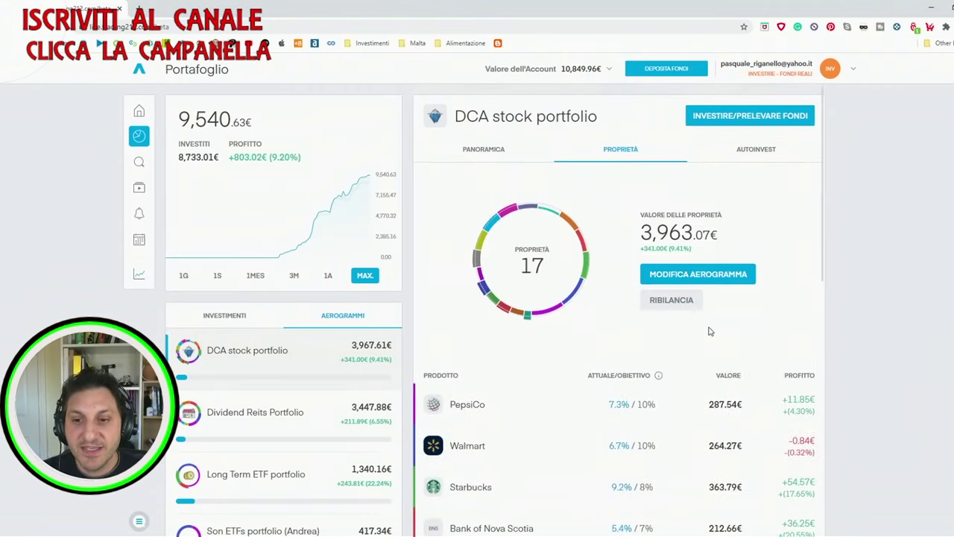
# Open the rebalancing preview for the DCA stock portfolio and review its full lists of proposed sales and purchases.
pyautogui.click(678, 301)
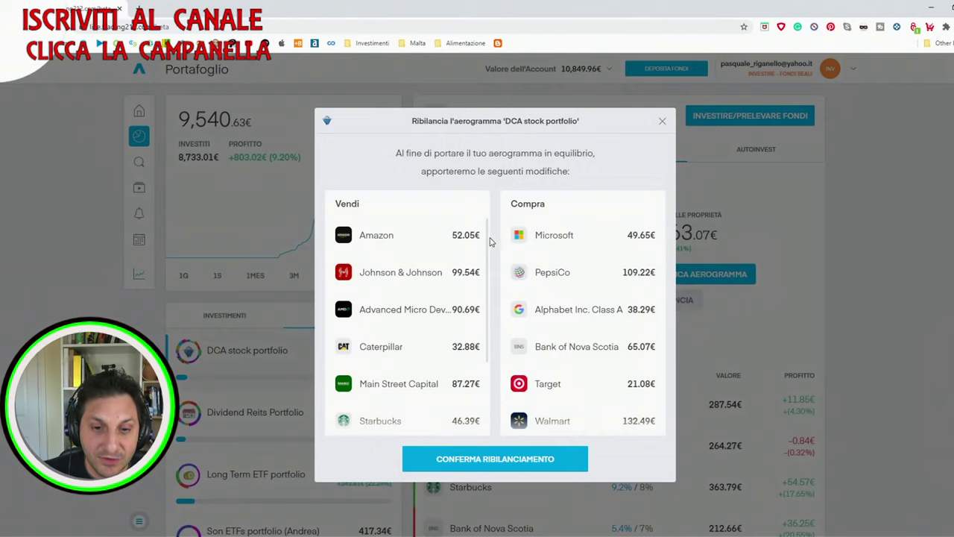
pyautogui.scroll(-2, 468, 317)
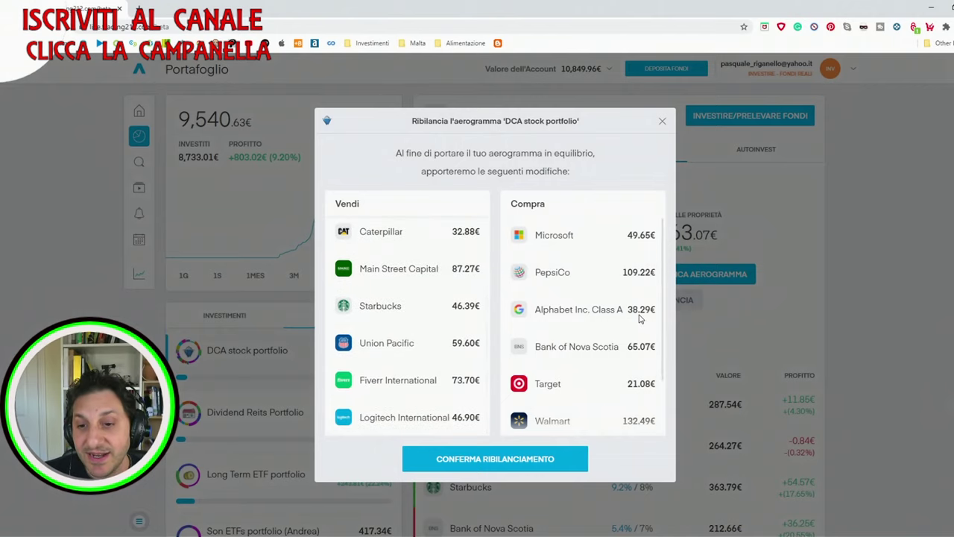
pyautogui.scroll(-2, 648, 275)
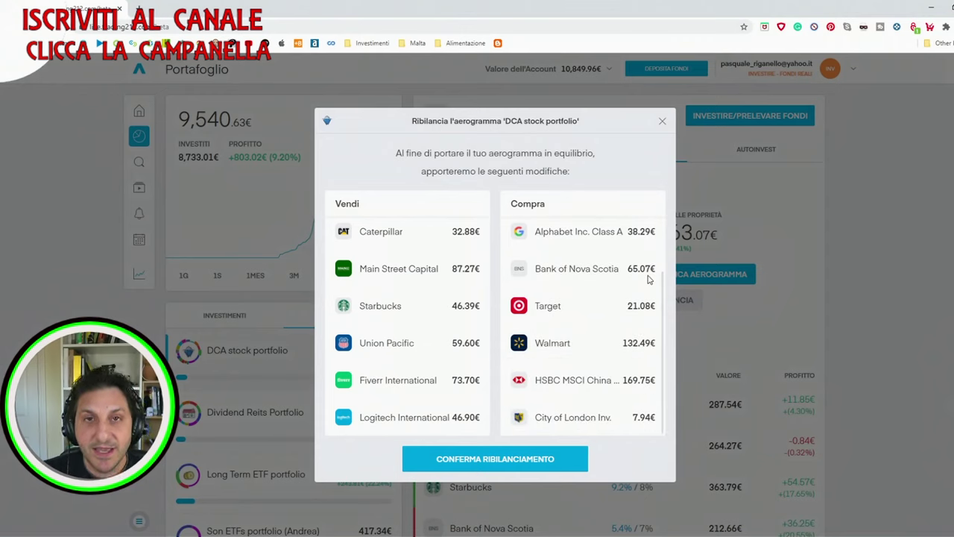